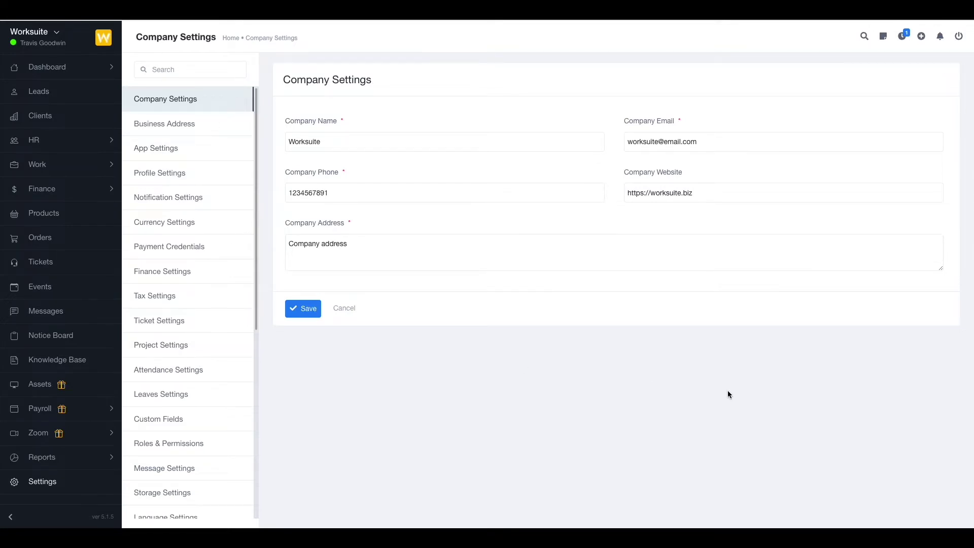
# Review the company name, email, phone and website fields, then save Company Settings.
pyautogui.click(454, 145)
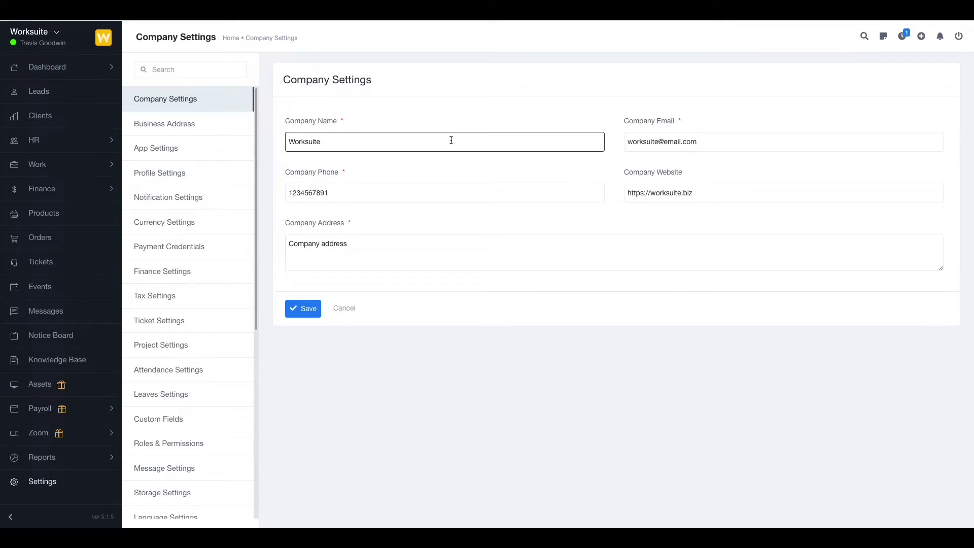
pyautogui.click(731, 141)
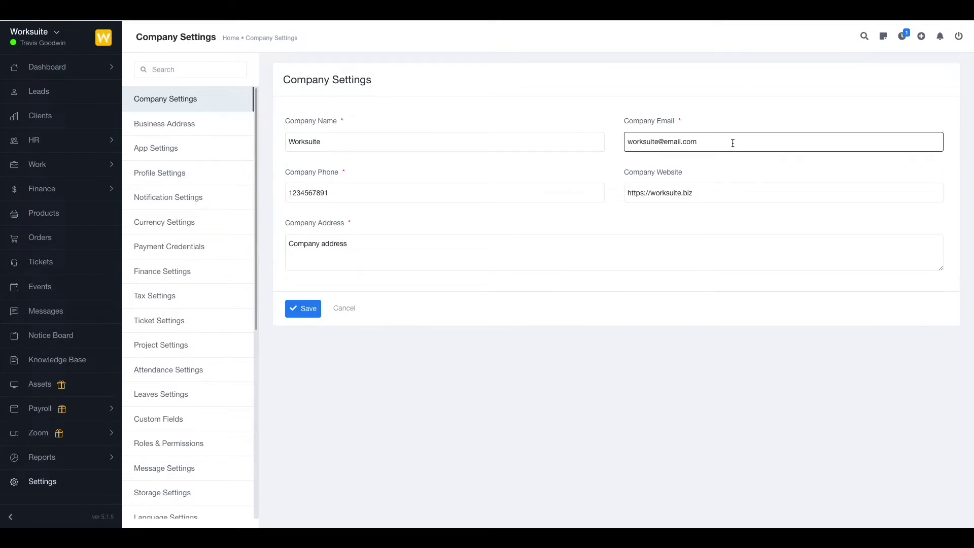
pyautogui.click(609, 242)
pyautogui.click(492, 194)
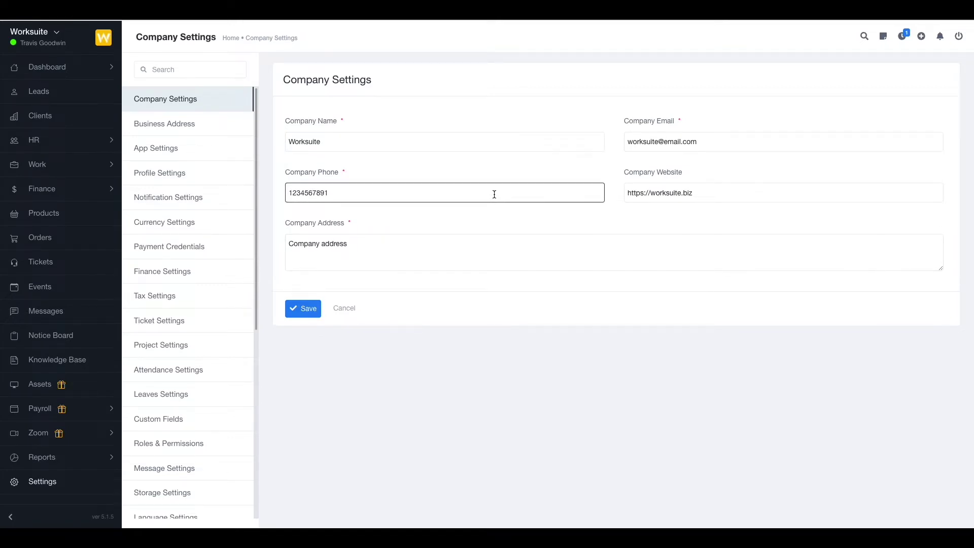
pyautogui.click(710, 187)
pyautogui.click(495, 278)
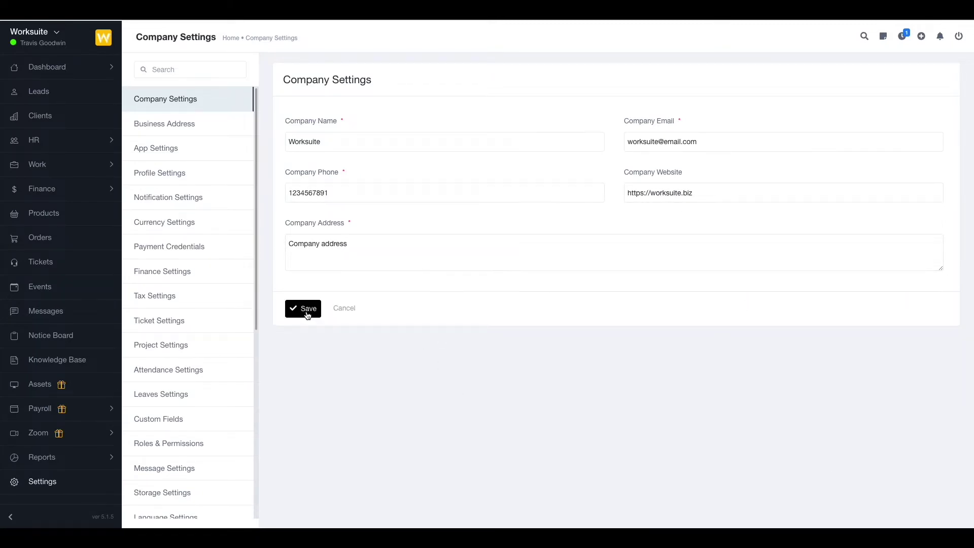
pyautogui.click(157, 148)
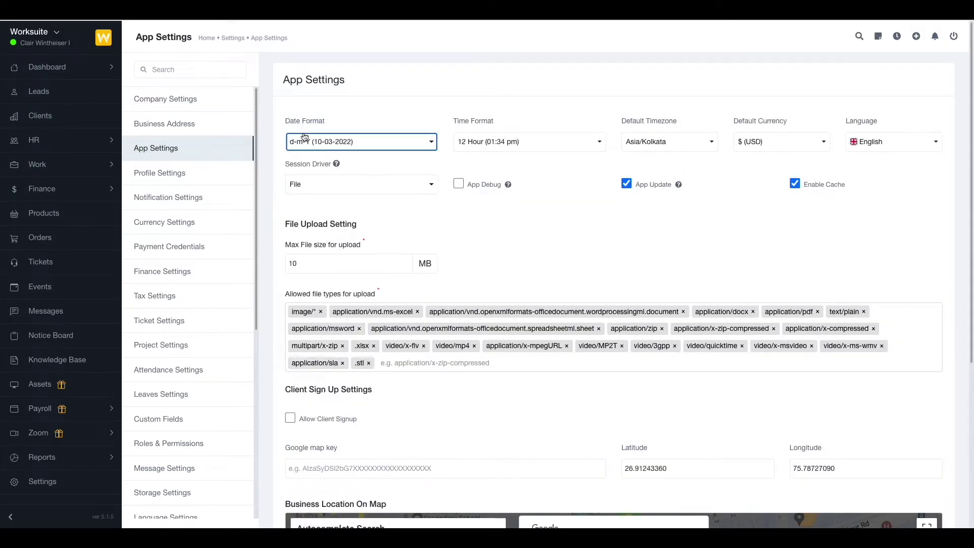
# Set the date format to m-d-Y (03-10-2022) and the time format to 24 Hour.
pyautogui.click(343, 141)
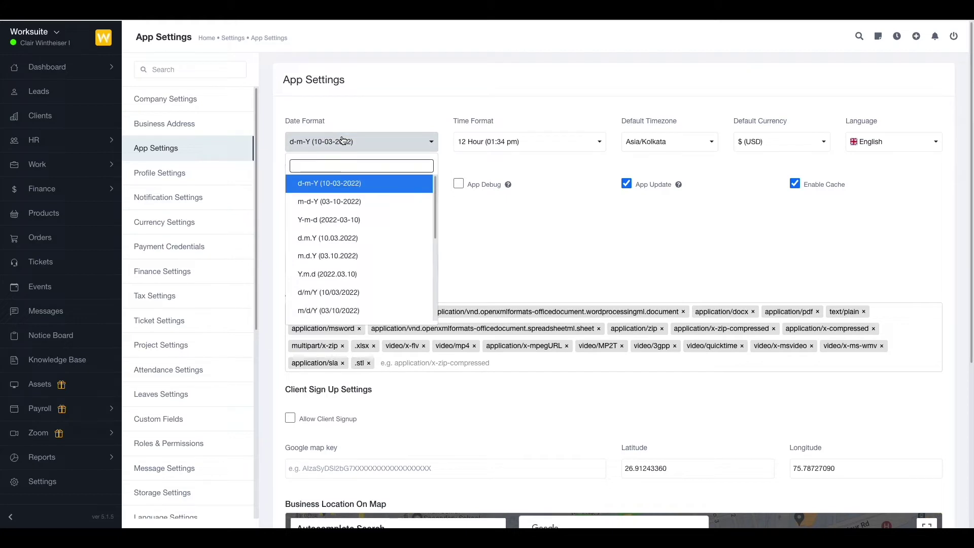
pyautogui.scroll(-1, 399, 248)
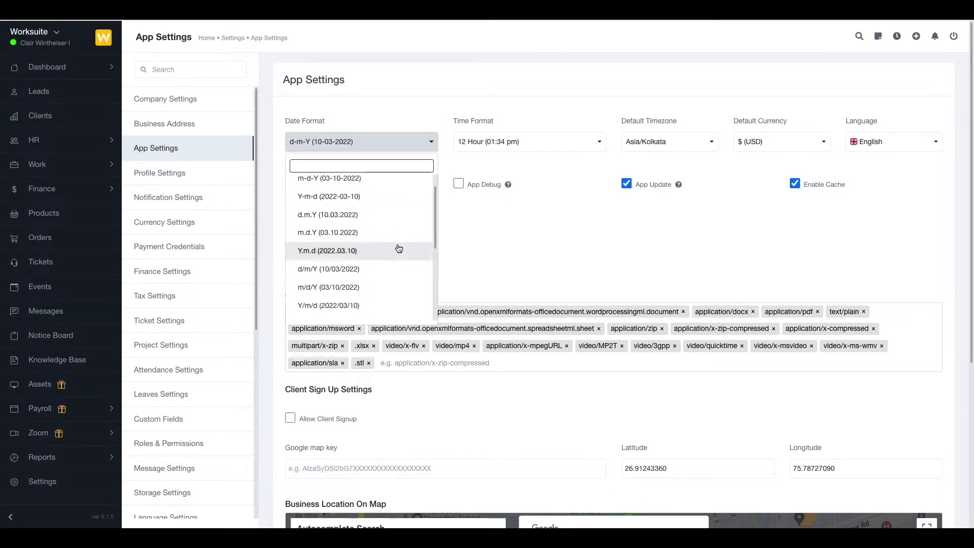
pyautogui.scroll(1, 399, 248)
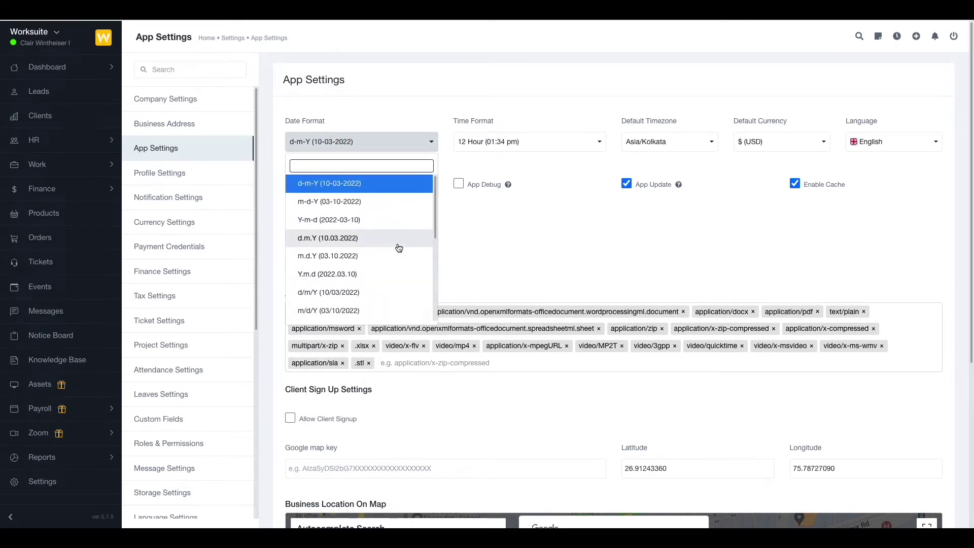
pyautogui.click(404, 205)
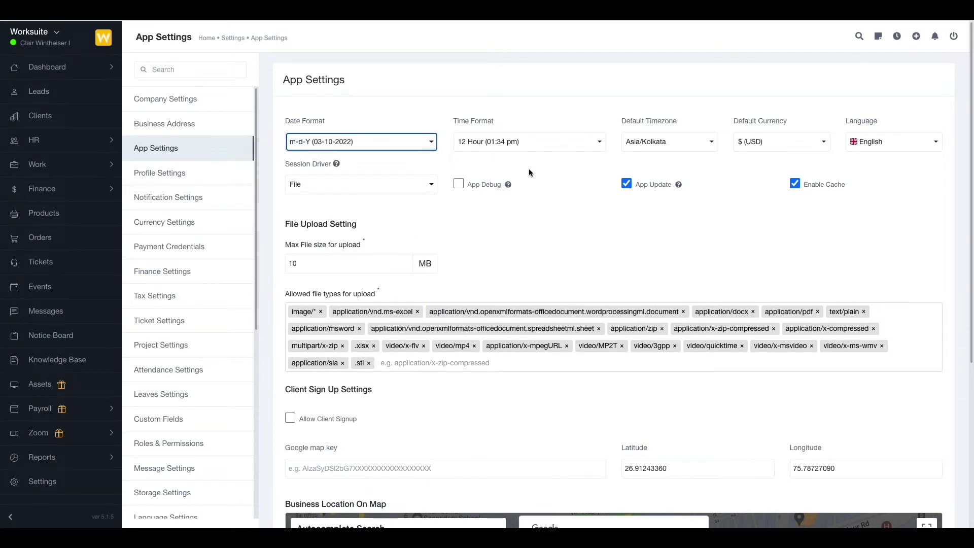
pyautogui.click(530, 140)
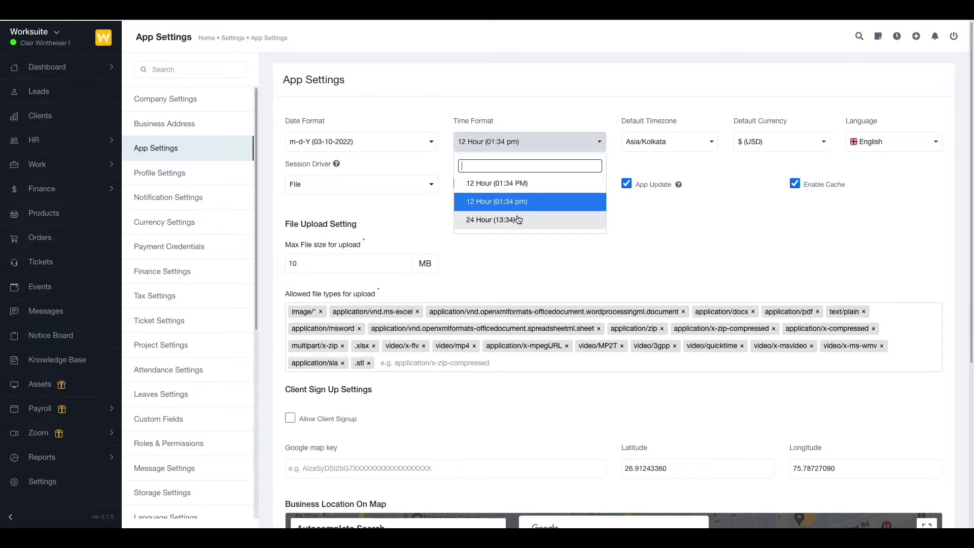
pyautogui.click(549, 221)
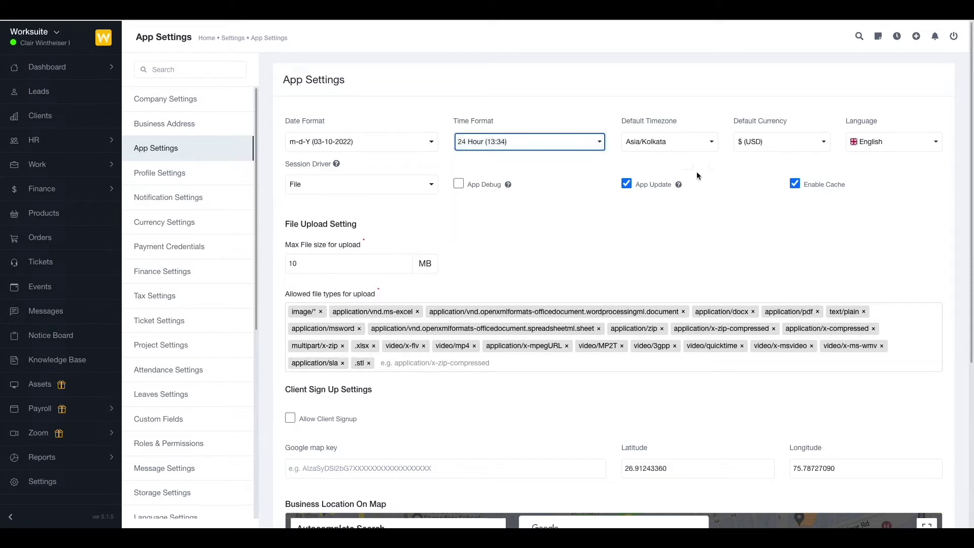
# Look through the Default Timezone and Default Currency options, leaving Asia/Kolkata and USD.
pyautogui.click(713, 144)
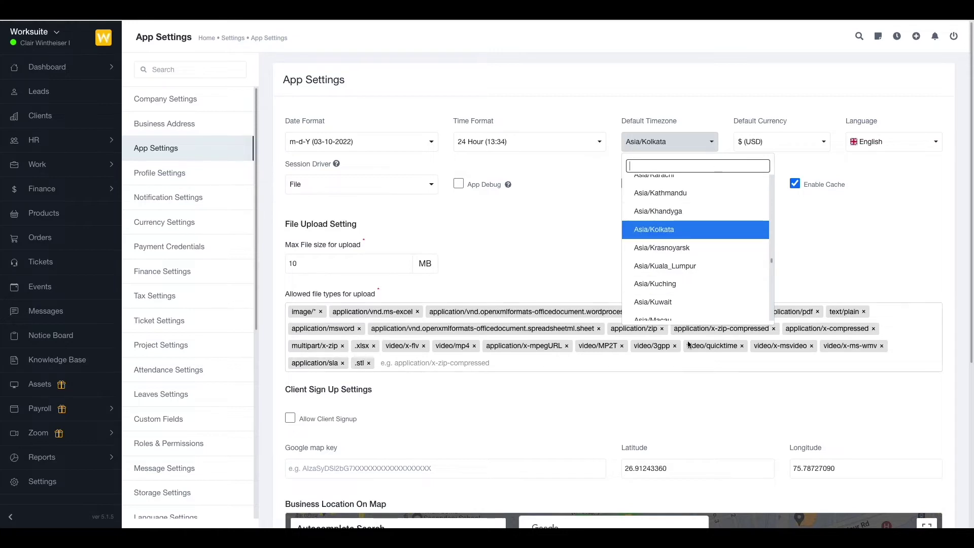
pyautogui.scroll(-1, 697, 256)
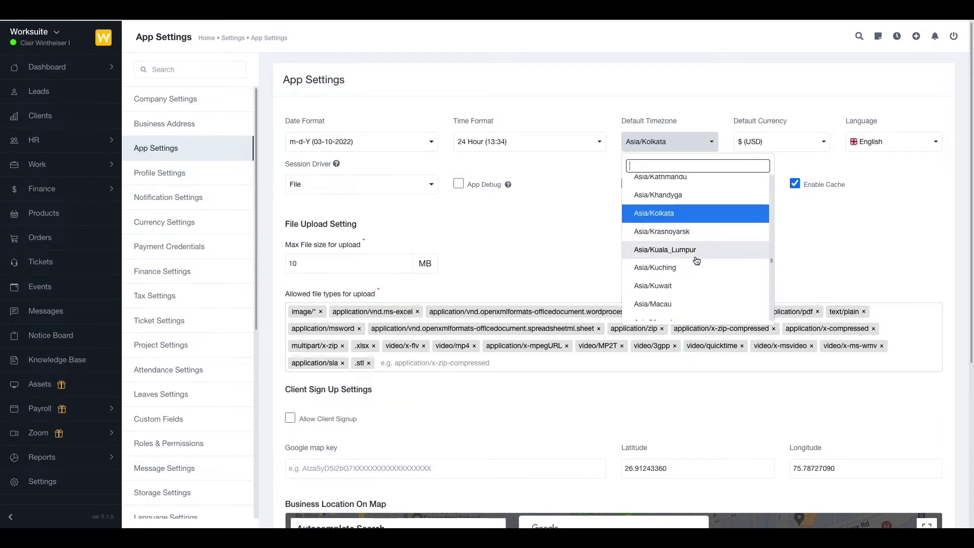
pyautogui.click(781, 144)
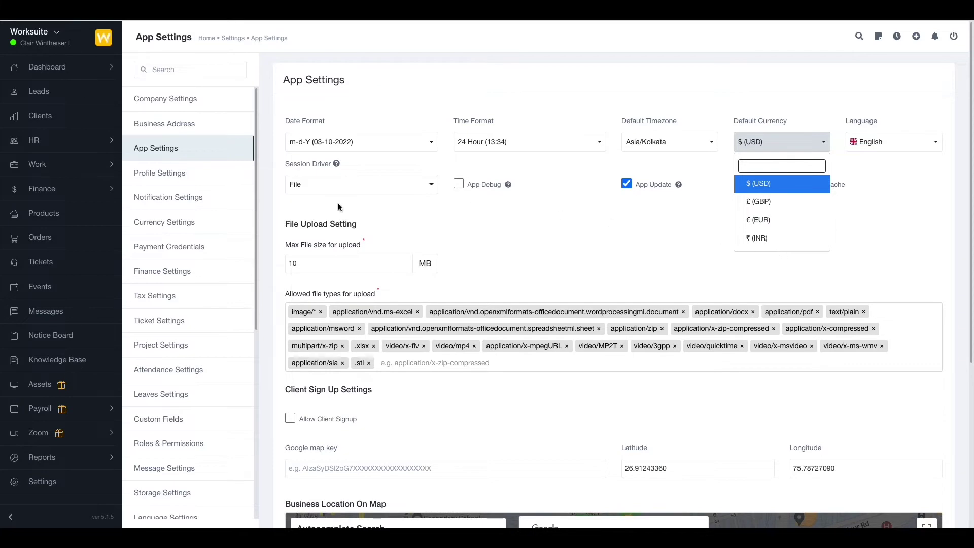
# Check the currency list on the Currency Settings page, then return to App Settings.
pyautogui.click(164, 224)
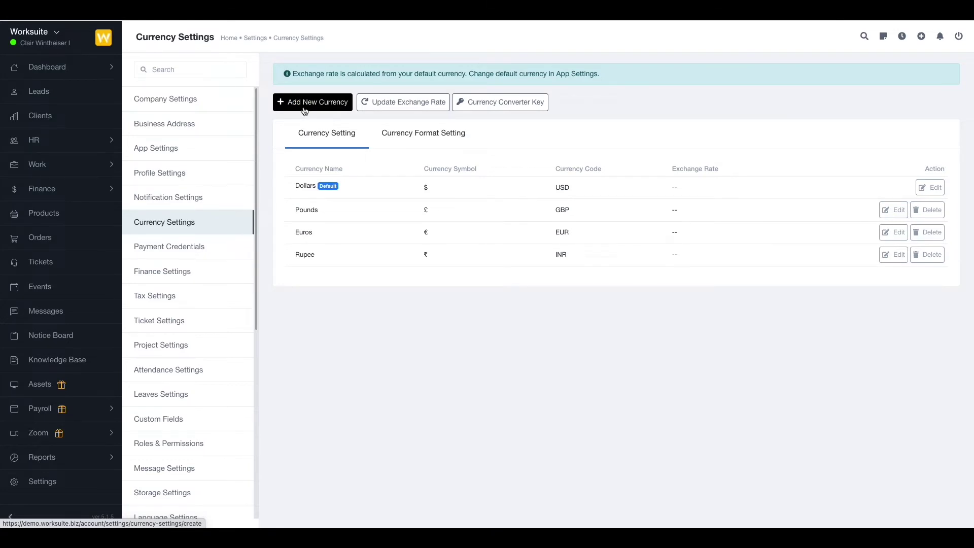
pyautogui.click(202, 153)
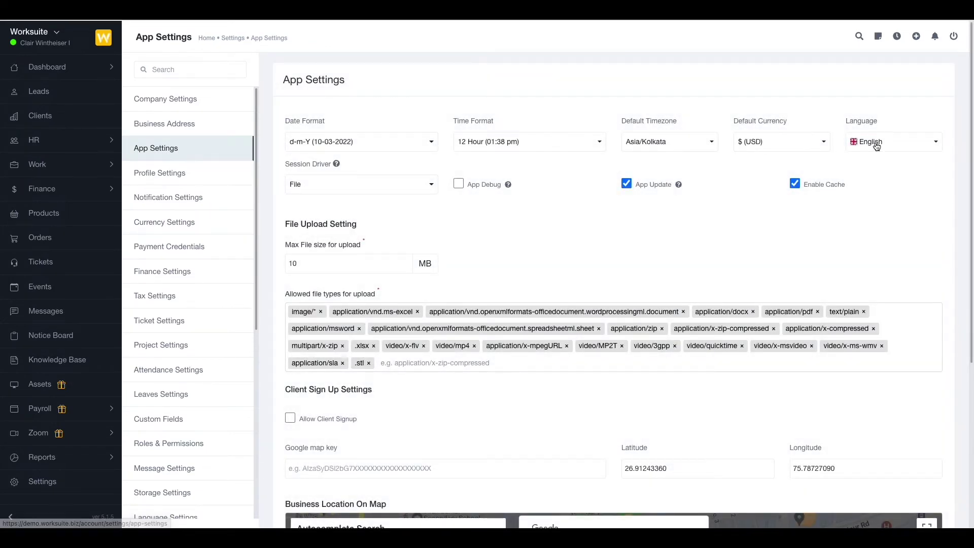
pyautogui.click(925, 147)
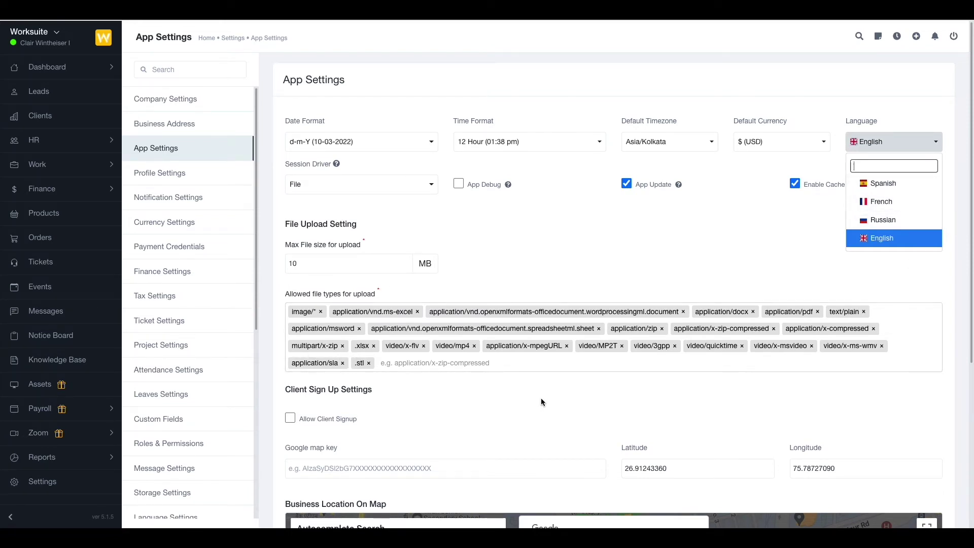
pyautogui.scroll(-1, 223, 472)
pyautogui.click(222, 472)
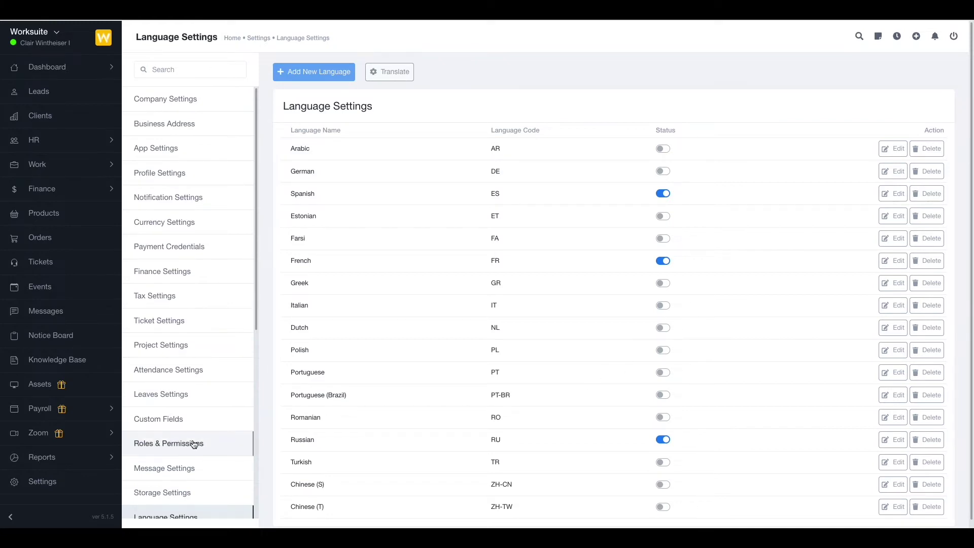
pyautogui.click(181, 151)
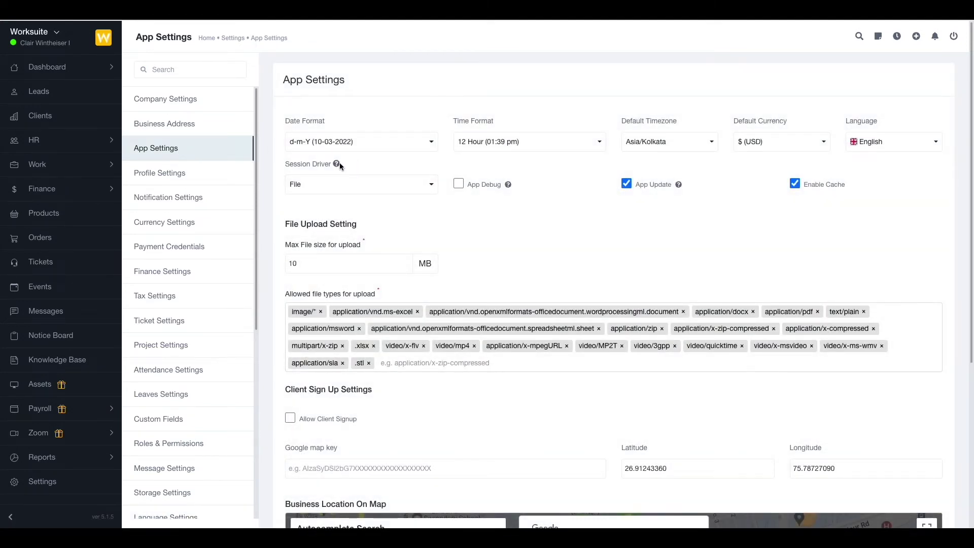
pyautogui.moveTo(339, 163)
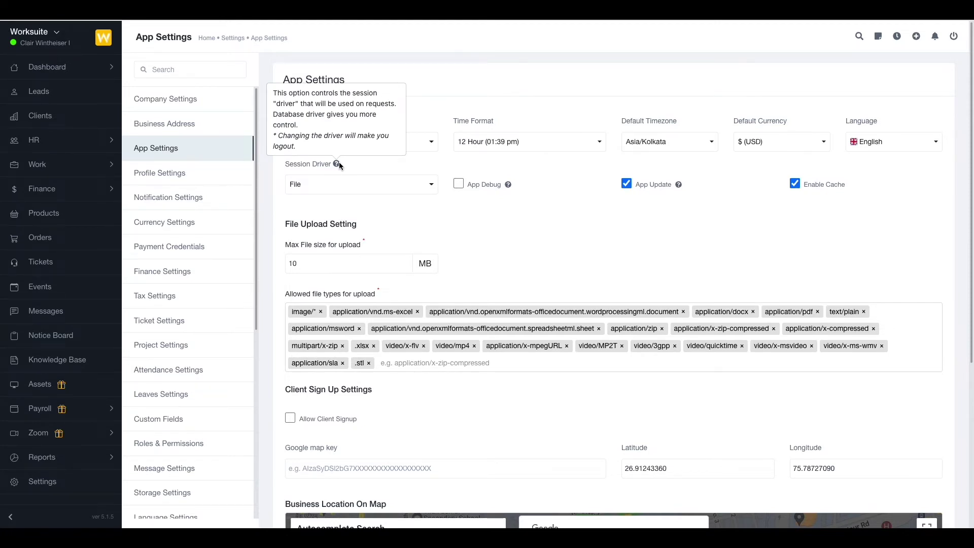
# Change the session driver from File to Database.
pyautogui.click(426, 185)
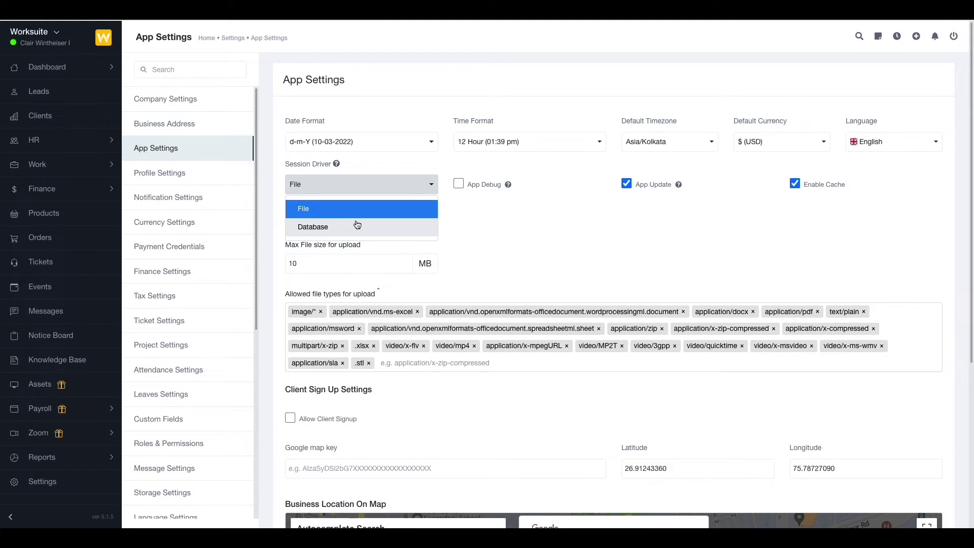
pyautogui.click(357, 225)
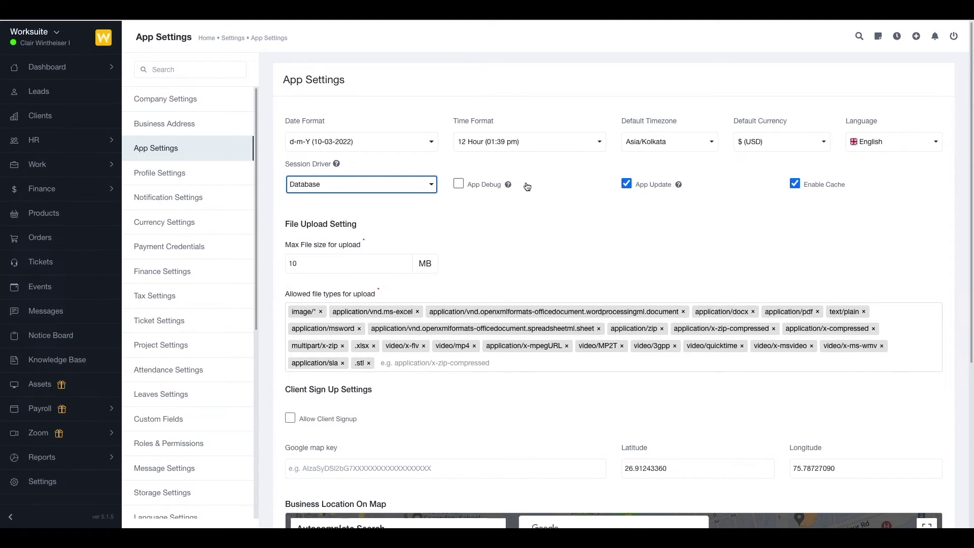
pyautogui.click(459, 184)
pyautogui.moveTo(511, 187)
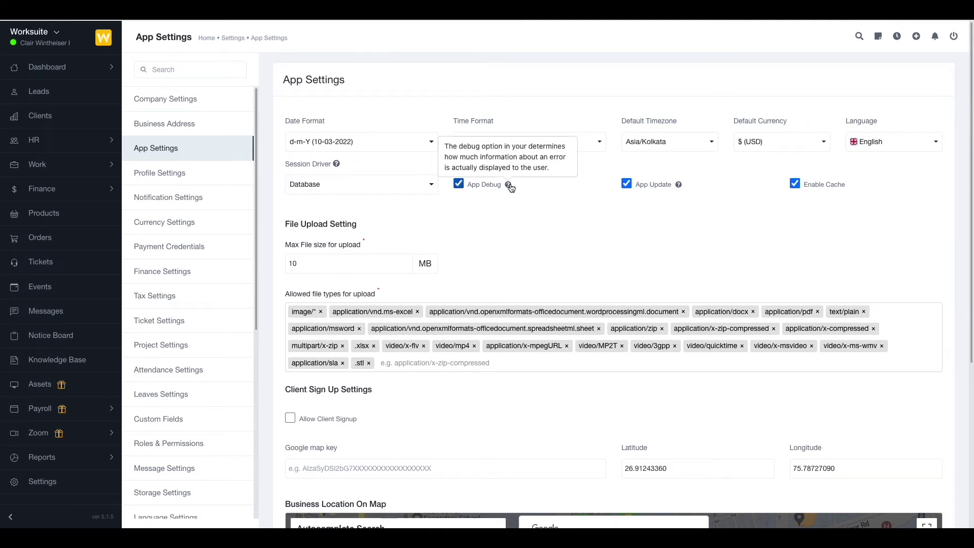
pyautogui.click(459, 184)
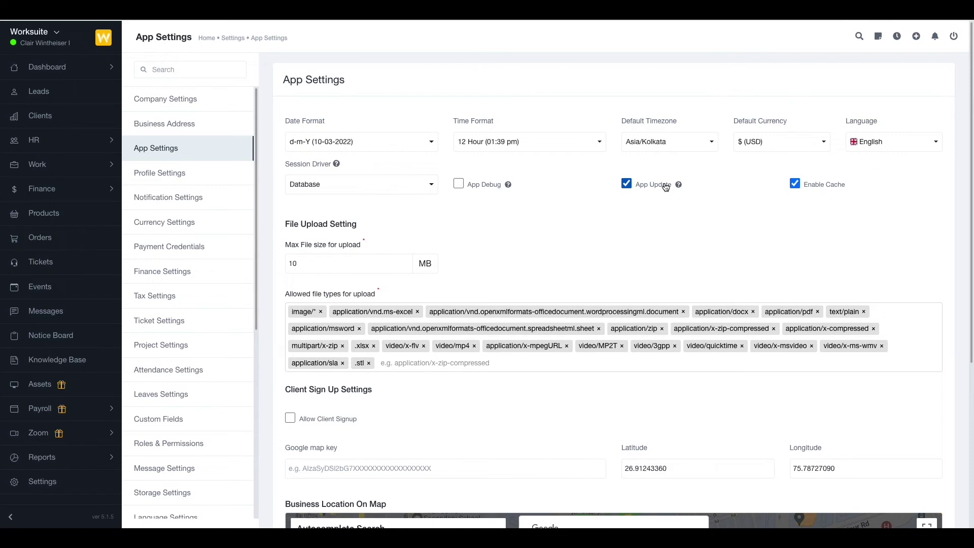
pyautogui.scroll(-5, 187, 482)
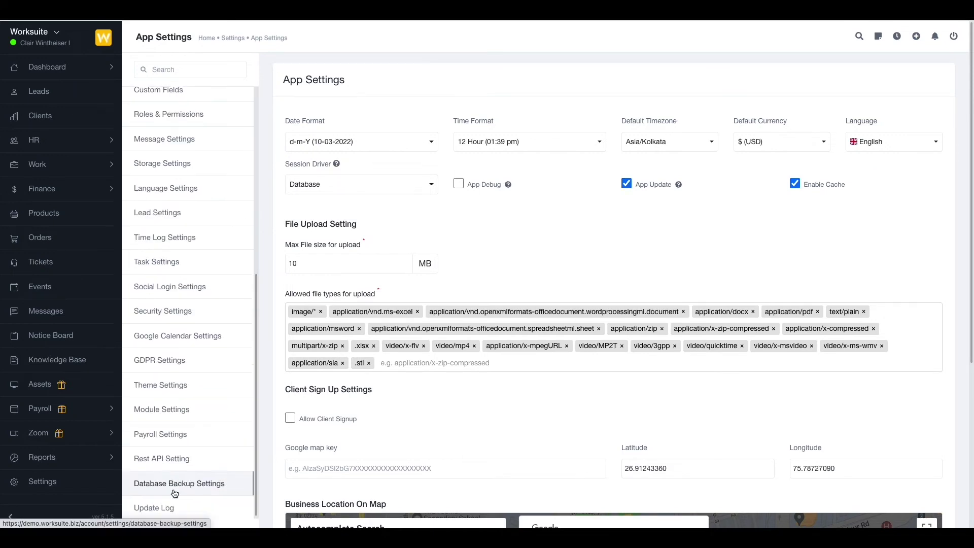
pyautogui.scroll(-2, 152, 505)
pyautogui.scroll(2, 636, 152)
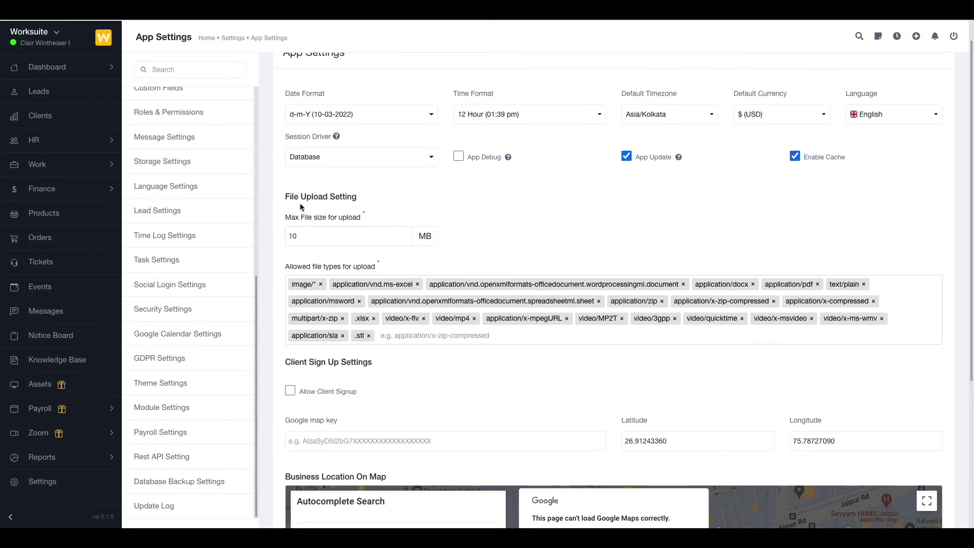
# Set the max upload file size to 30 MB and remove .stl from the allowed file types.
pyautogui.click(350, 227)
pyautogui.press('BackSpace')
pyautogui.press('BackSpace')
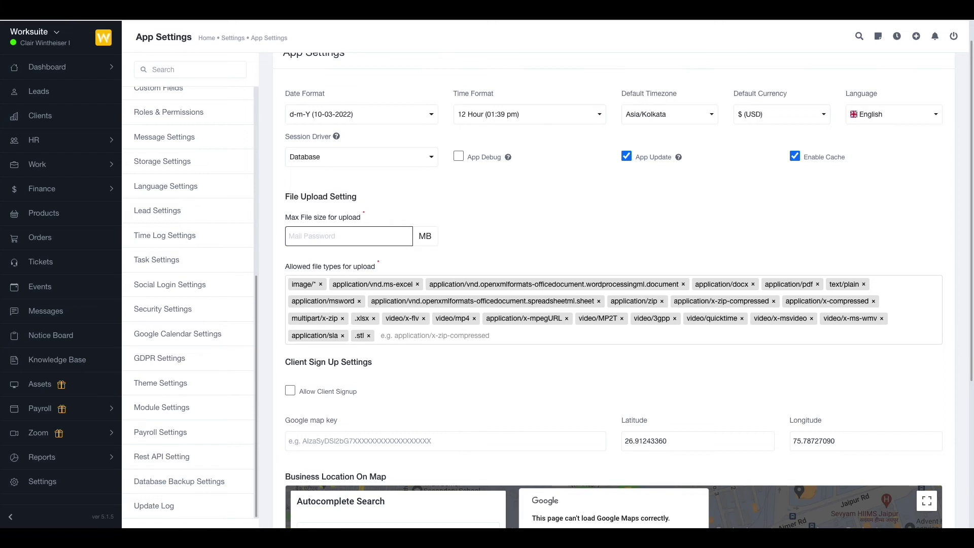
pyautogui.write('30')
pyautogui.click(395, 263)
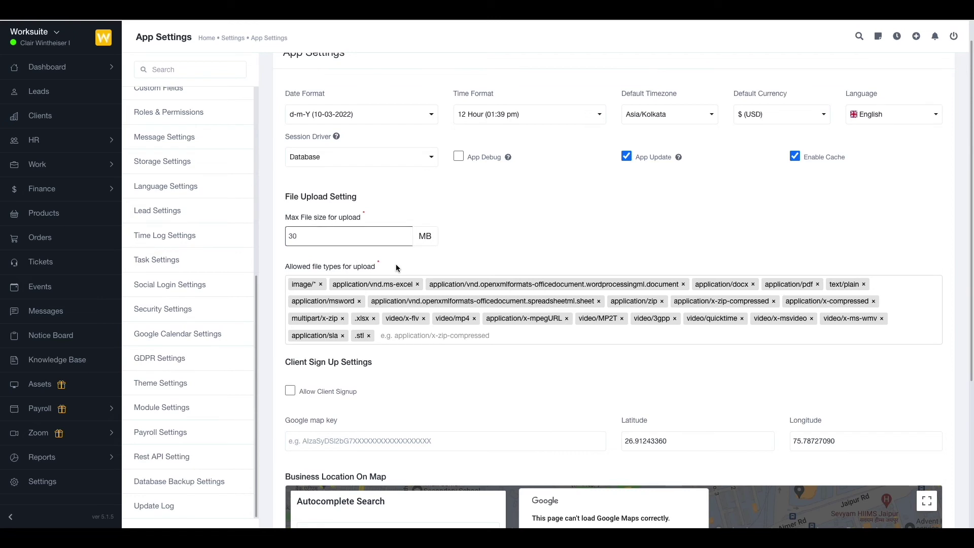
pyautogui.click(369, 336)
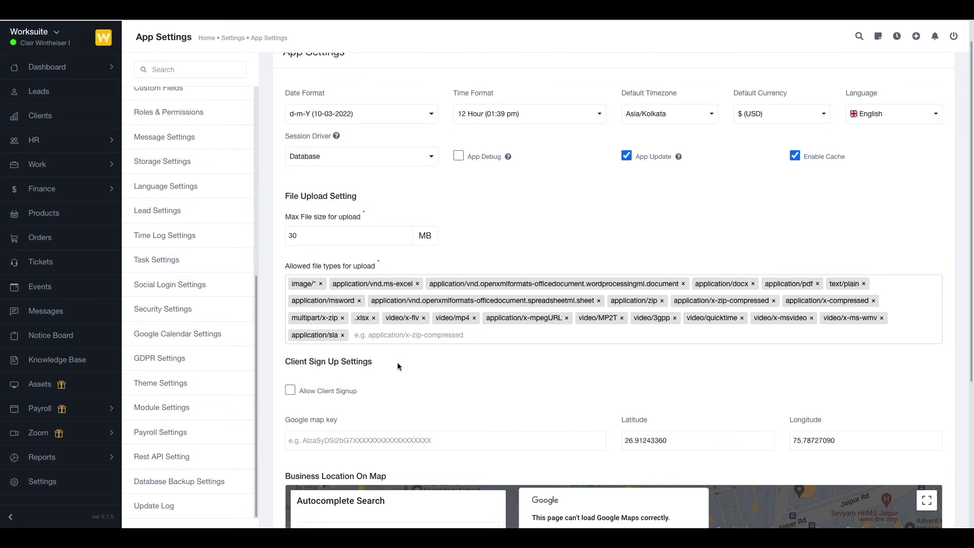
# Enable Allow Client Signup and drag the business location pin near Brot Co.
pyautogui.scroll(-2, 397, 362)
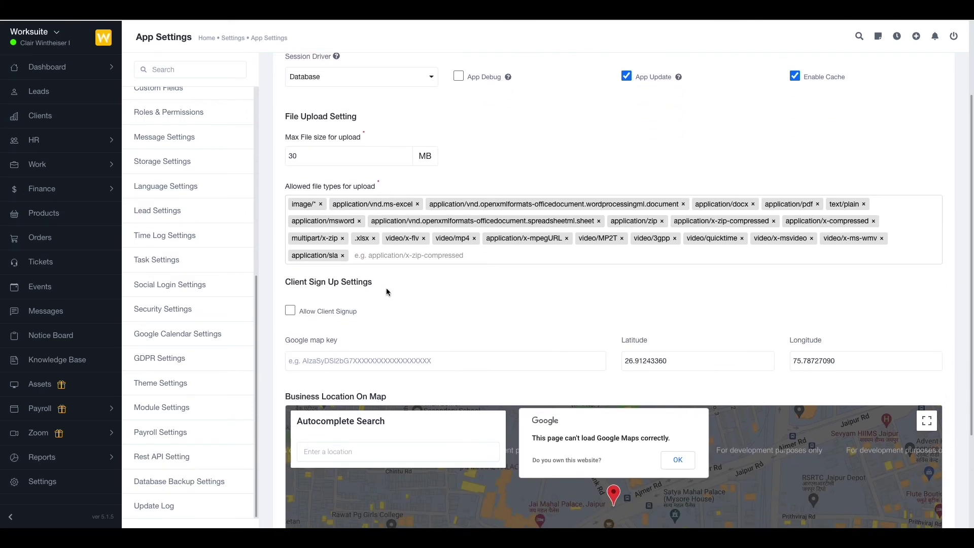
pyautogui.click(291, 311)
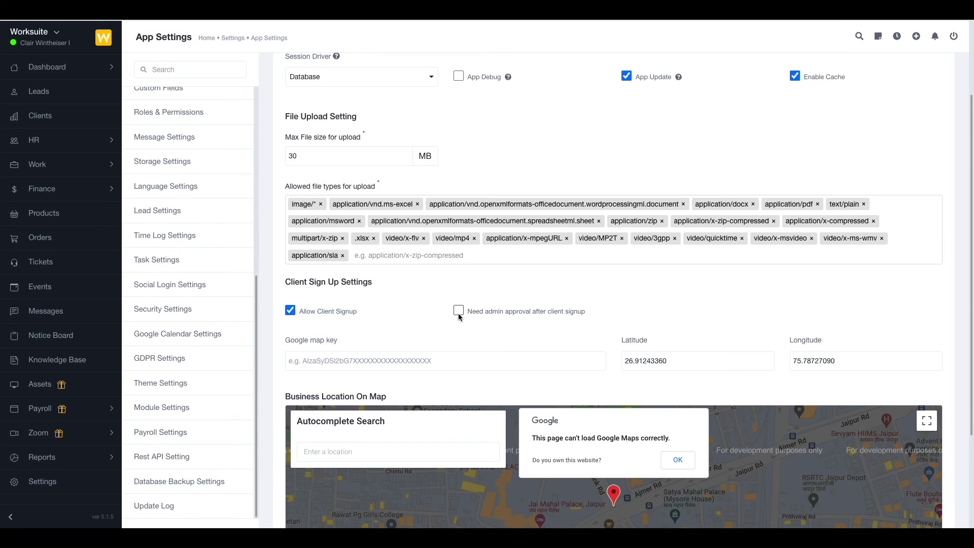
pyautogui.click(288, 324)
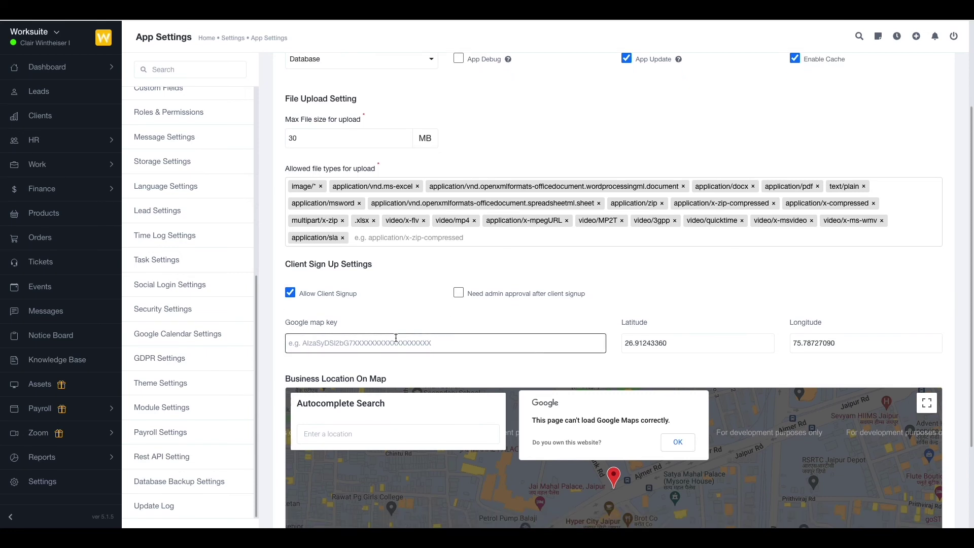
pyautogui.scroll(-3, 459, 288)
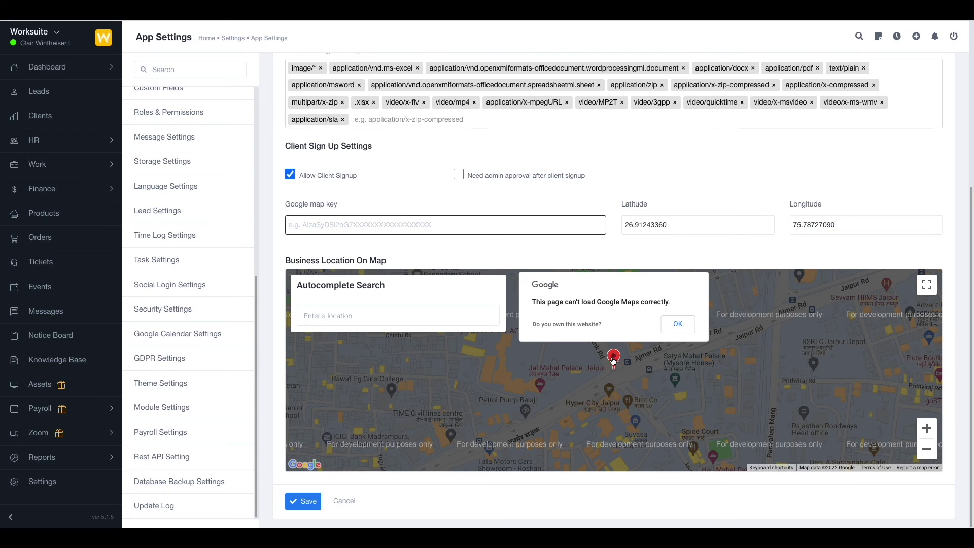
pyautogui.moveTo(613, 359)
pyautogui.mouseDown()
pyautogui.moveTo(623, 396)
pyautogui.moveTo(657, 403)
pyautogui.mouseUp()
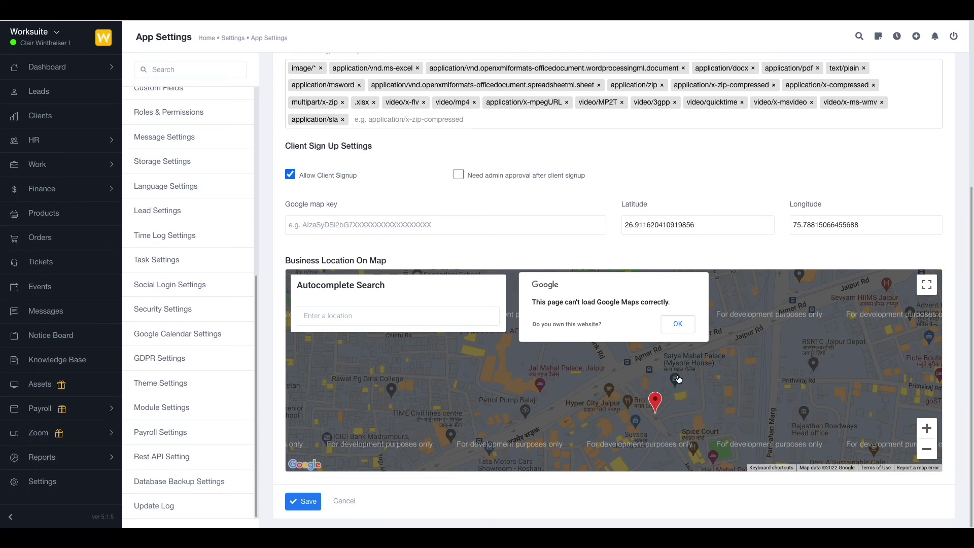
# Scroll the App Settings page down to the Save button.
pyautogui.scroll(5, 672, 379)
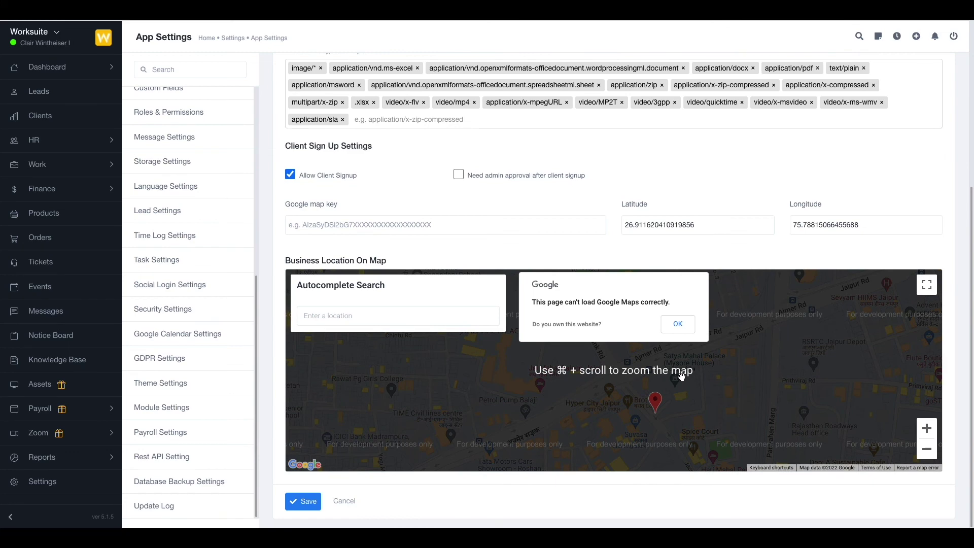
pyautogui.scroll(-4, 680, 382)
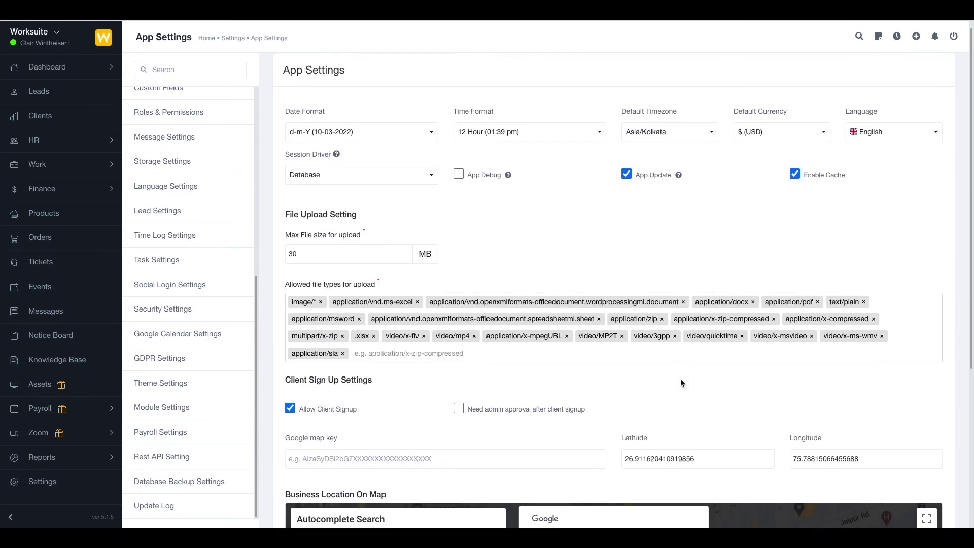
pyautogui.scroll(-1, 682, 383)
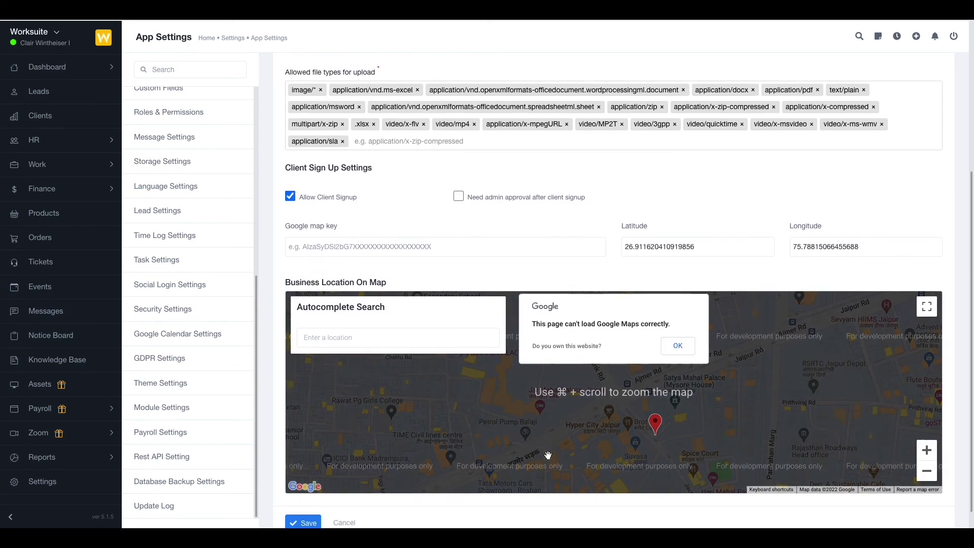